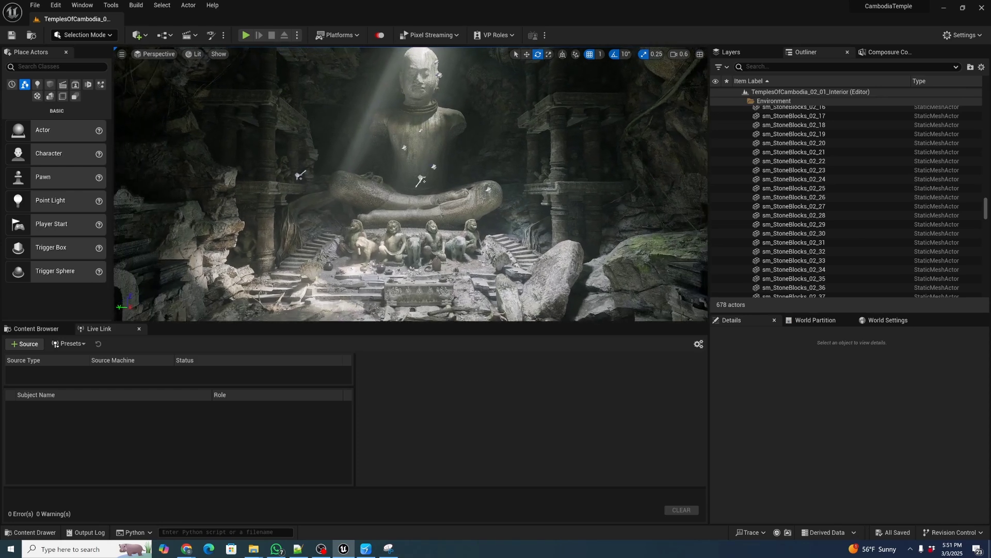
Filter the Outliner by 'scene', then select and frame the sceneloc_walkway actor.
key(Up)
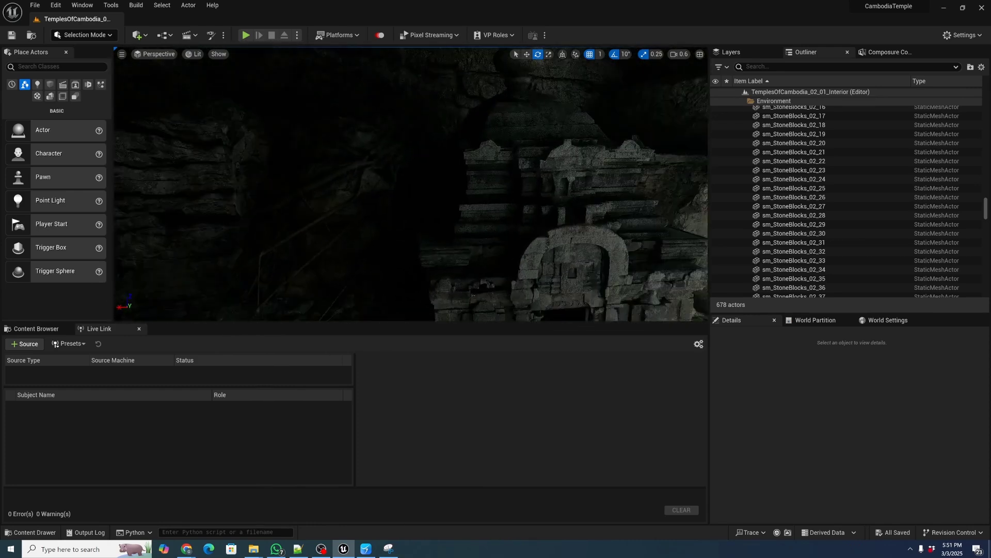
scroll(826, 155, up, 10)
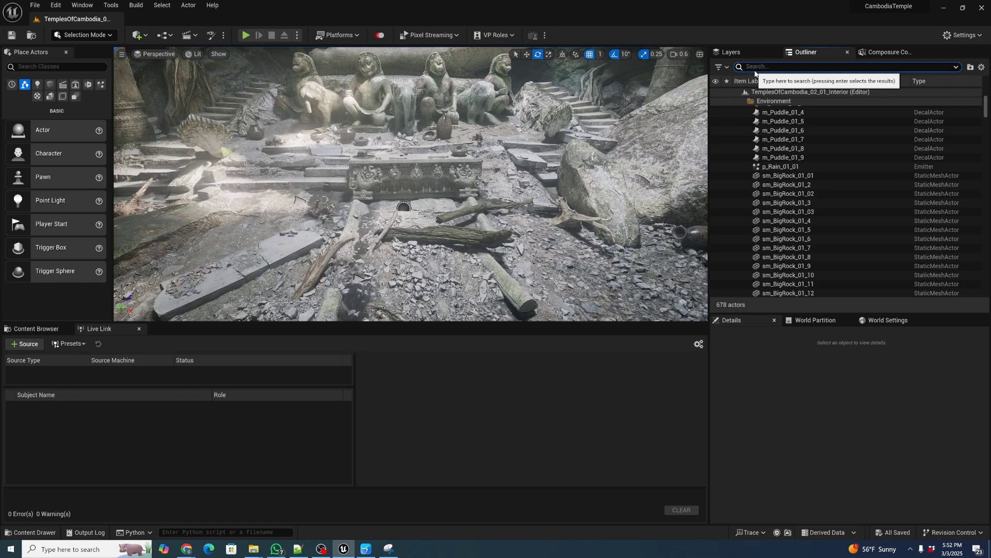
text(scene)
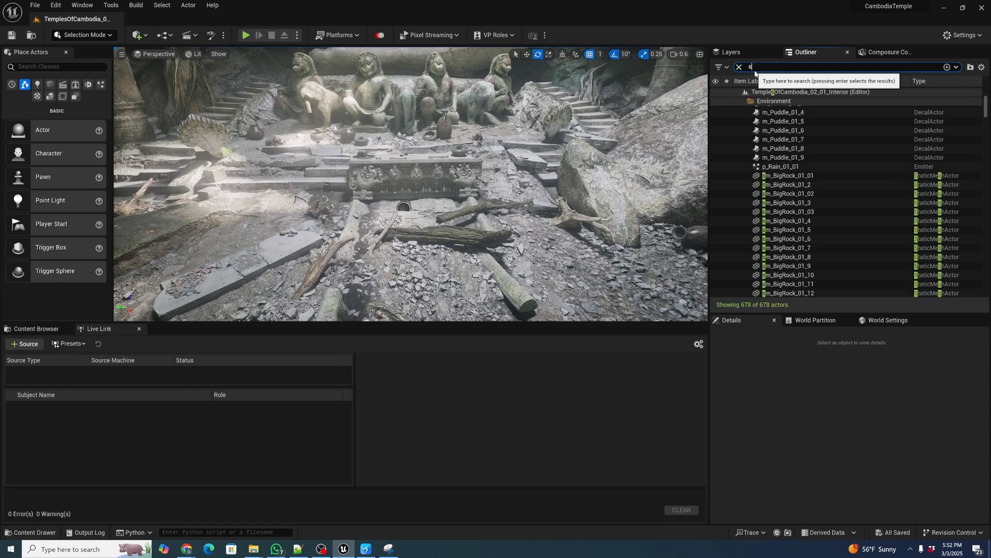
click(790, 101)
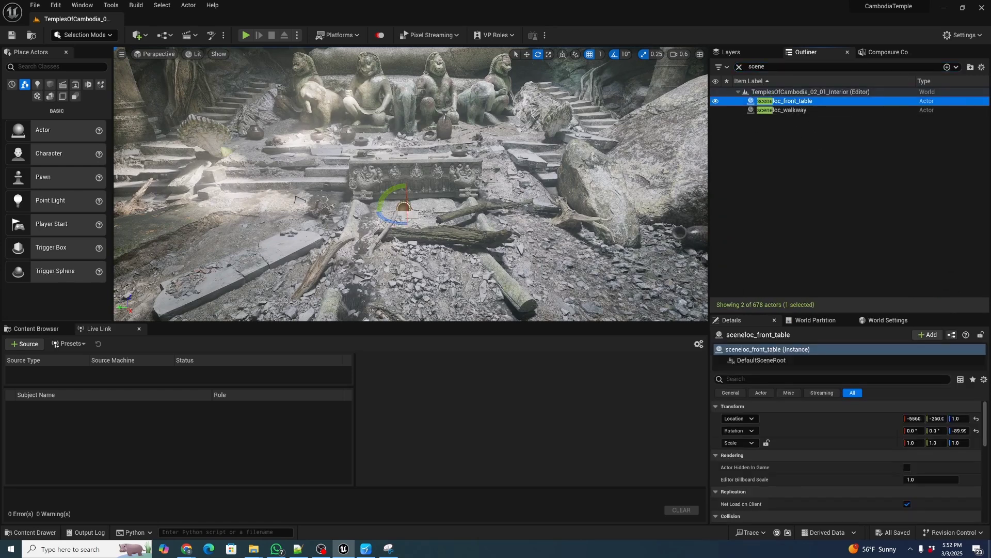
click(805, 111)
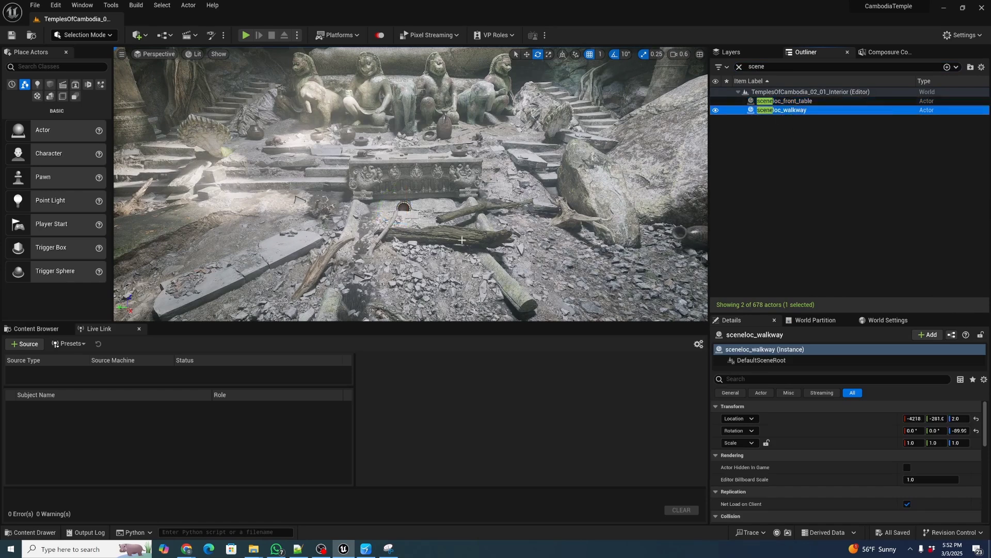
key(f)
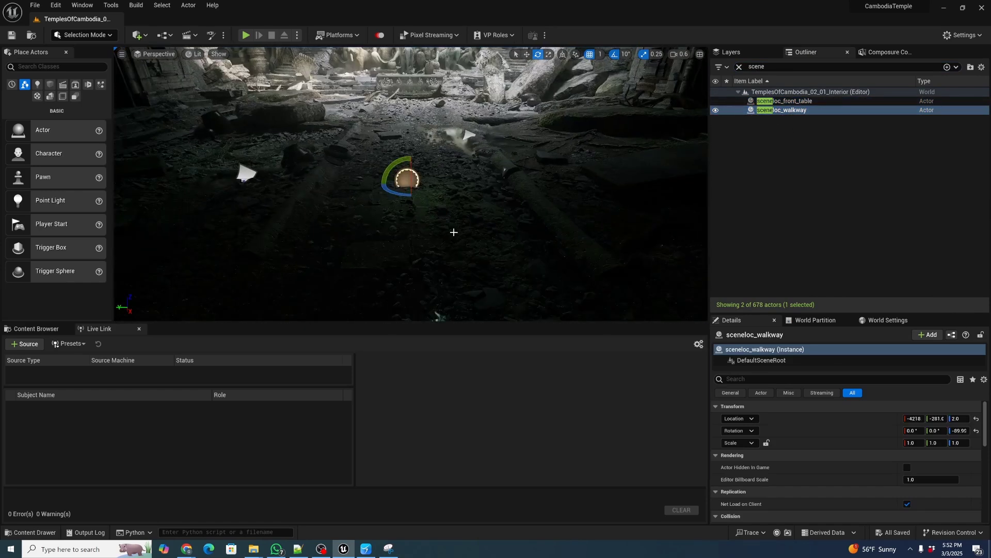
Fly the view back through the doorway toward the carved pillars.
key(w)
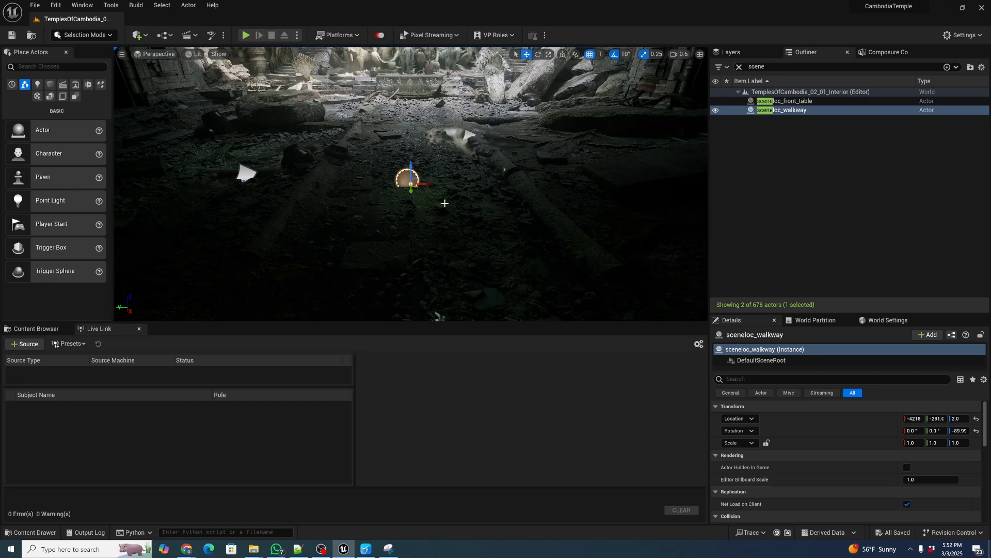
right_drag(444, 203, 445, 182)
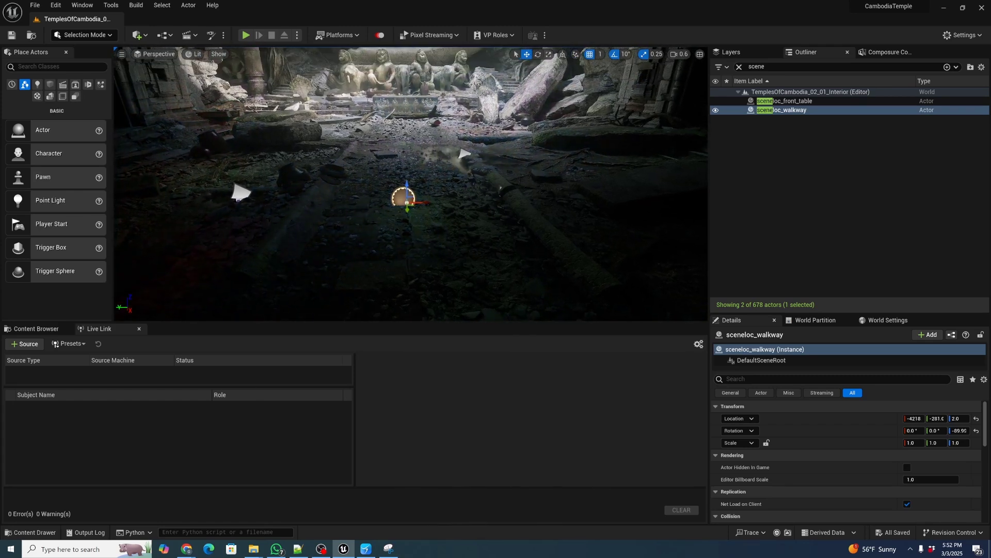
key(s)
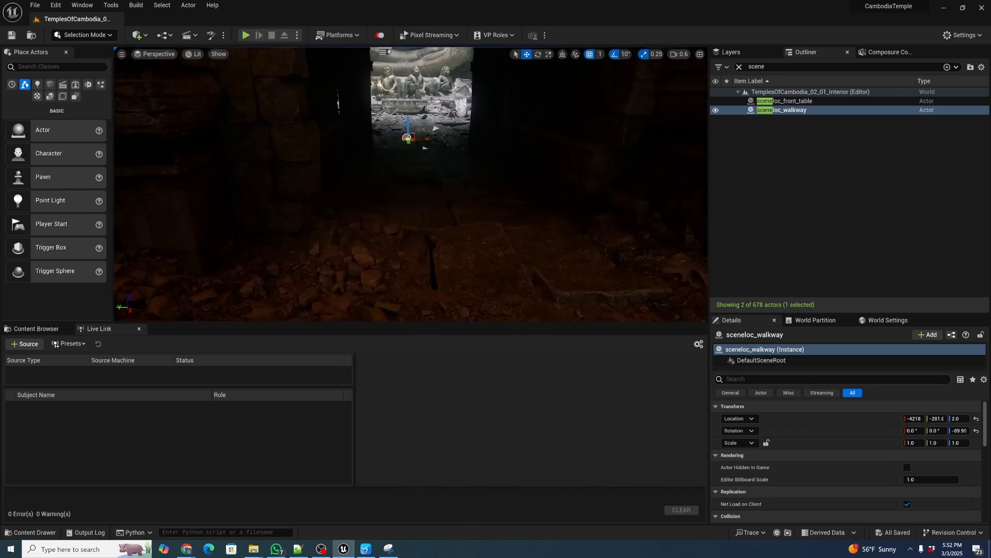
key(s)
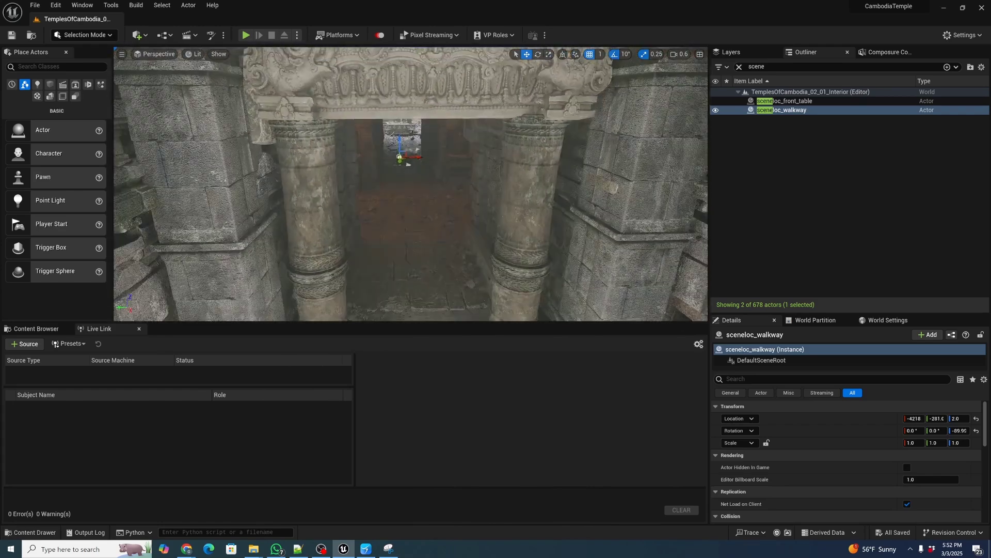
key(s)
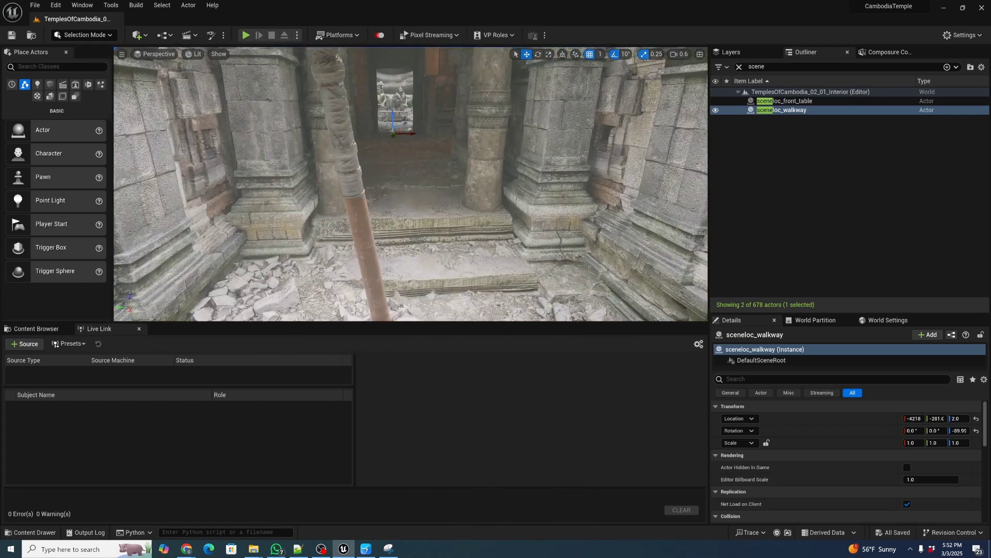
key(w)
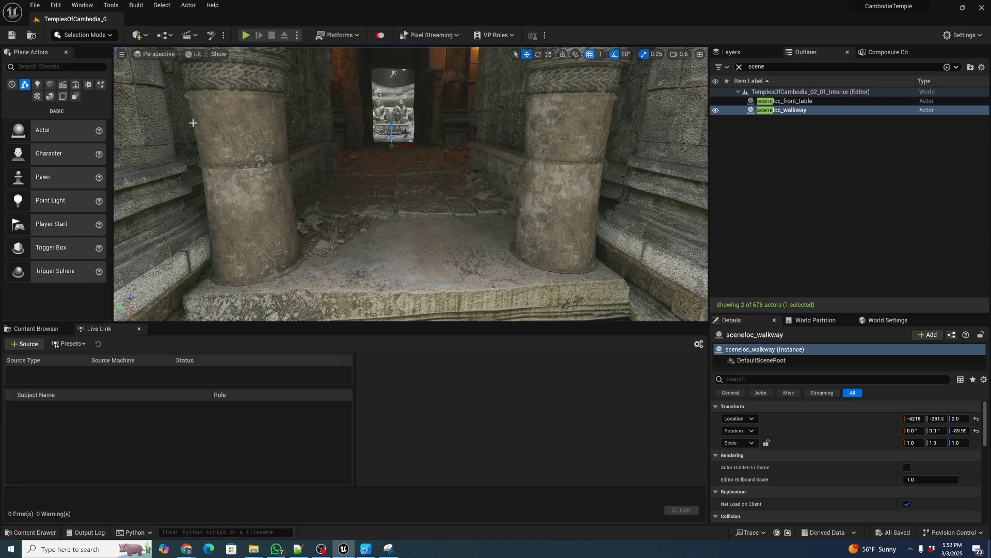
Place a new empty Actor from Quick Add > Basic and scale it to 1.25 in Z.
click(145, 36)
mouse_move(196, 113)
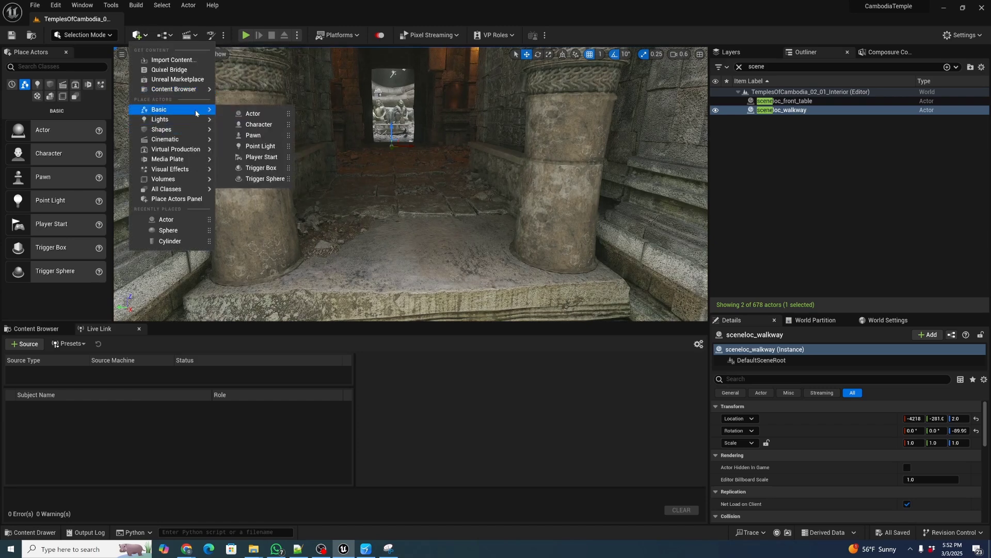
click(253, 113)
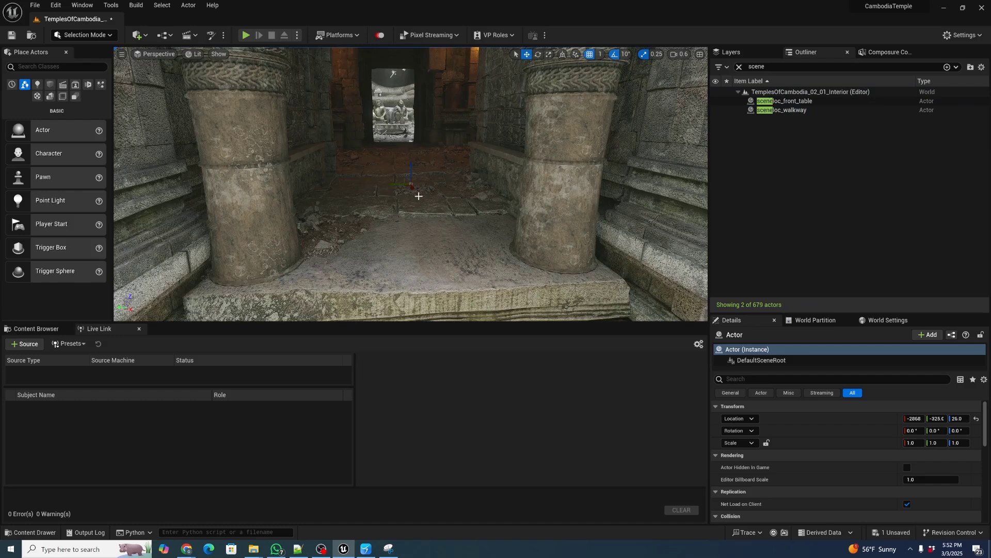
key(f)
key(r)
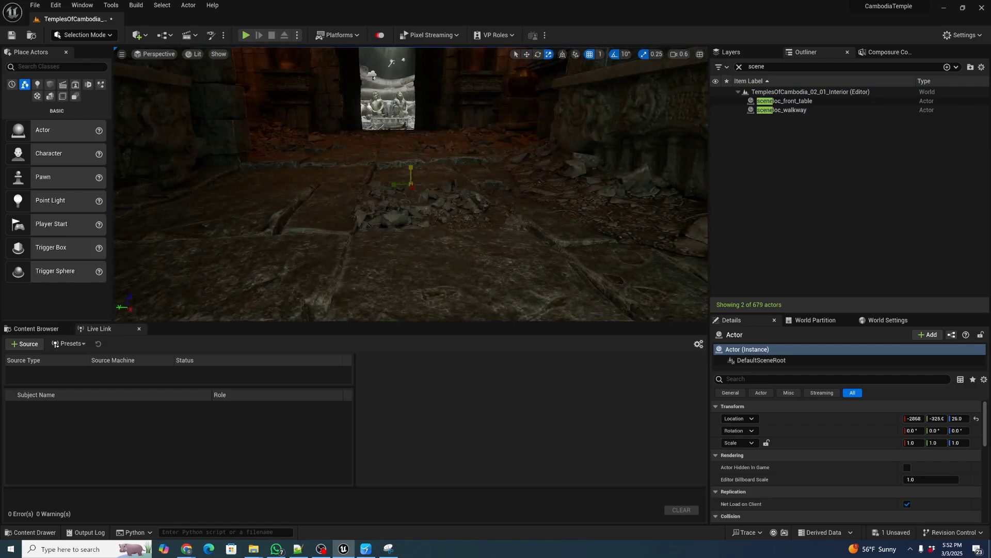
drag(411, 171, 481, 299)
Move the actor onto the passage floor at -2497, -296, 92.
key(w)
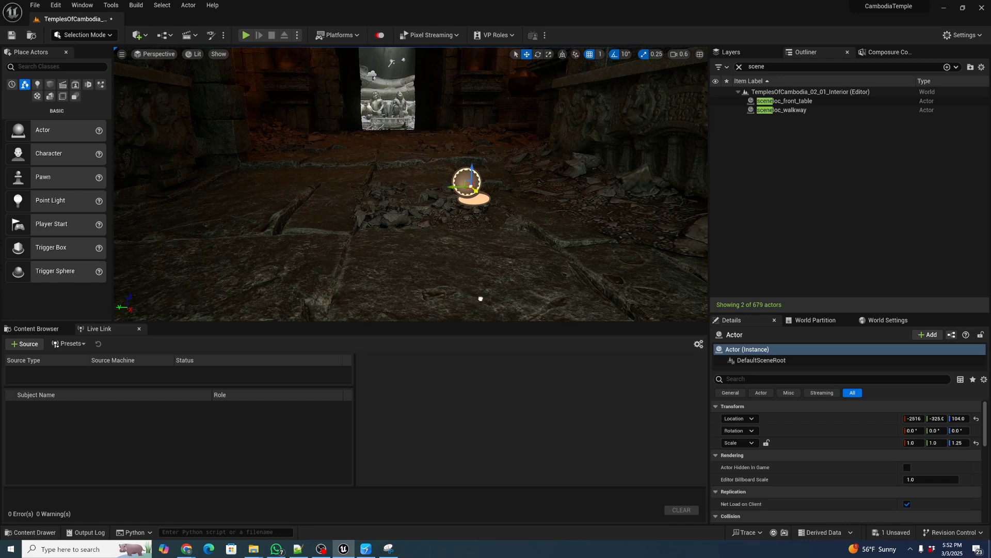
drag(470, 192, 417, 277)
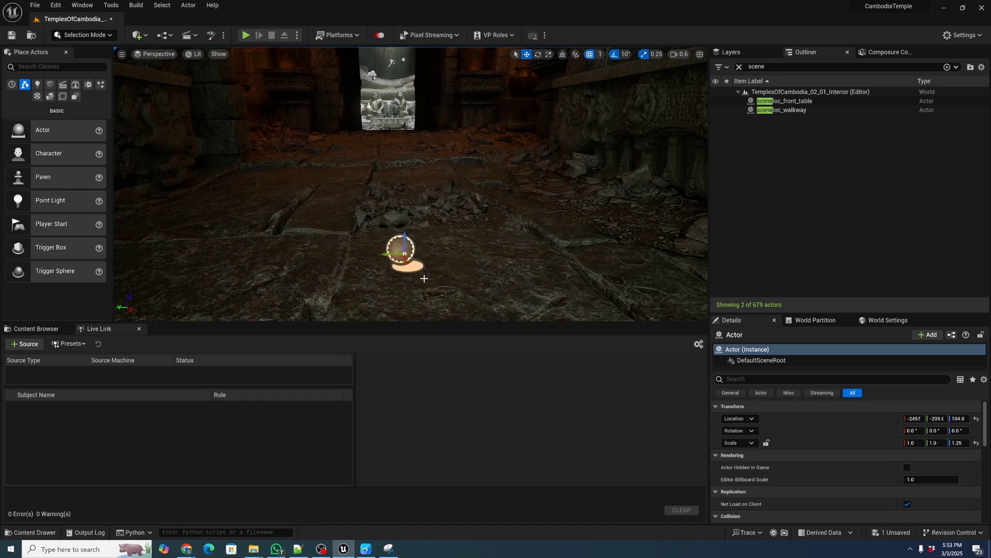
middle_drag(424, 279, 424, 271)
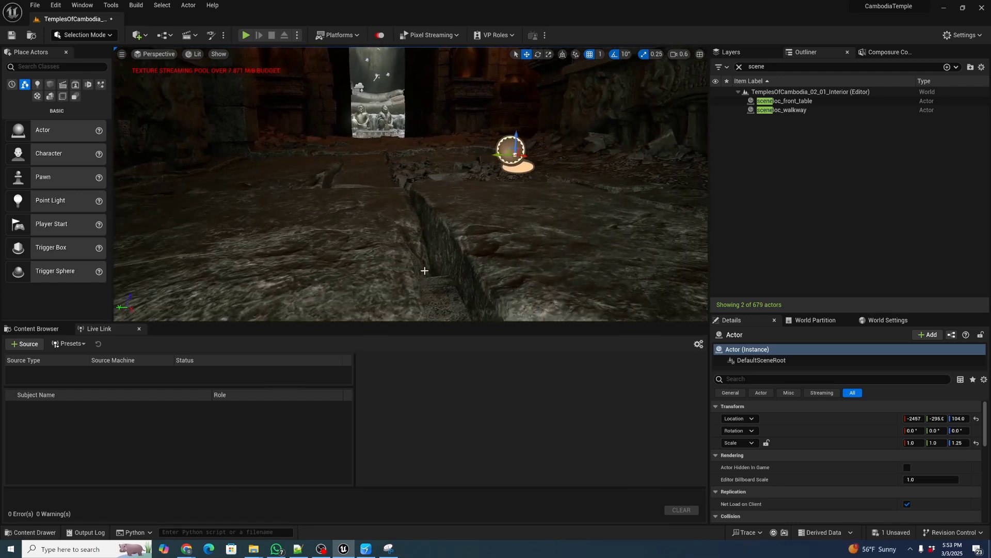
middle_drag(519, 143, 508, 132)
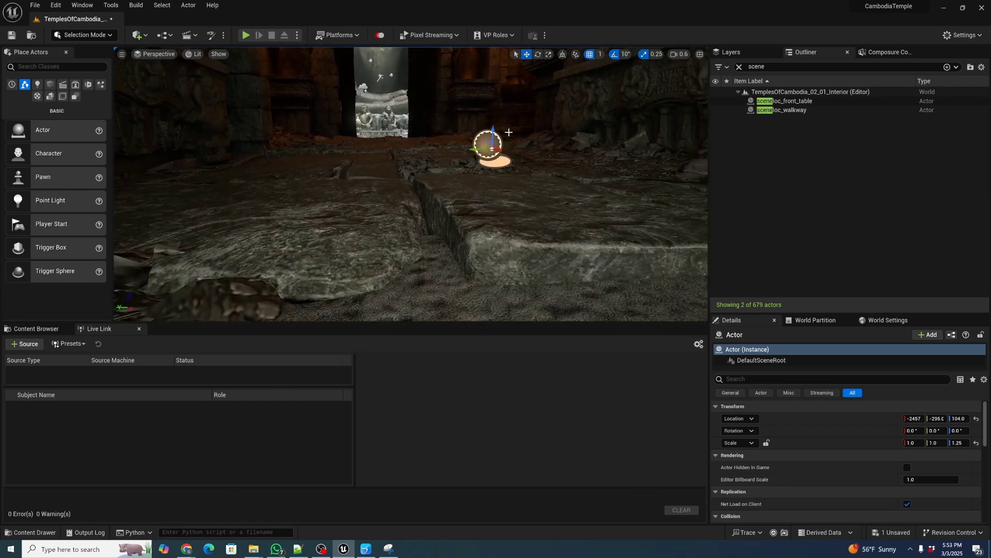
drag(493, 131, 493, 170)
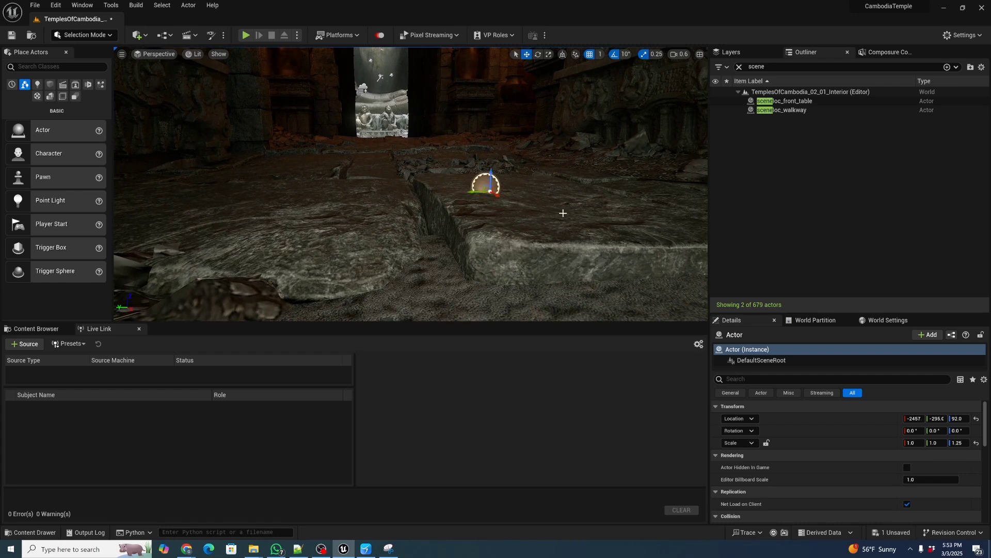
mouse_move(563, 211)
right_down()
mouse_move(610, 209)
mouse_move(578, 207)
right_up()
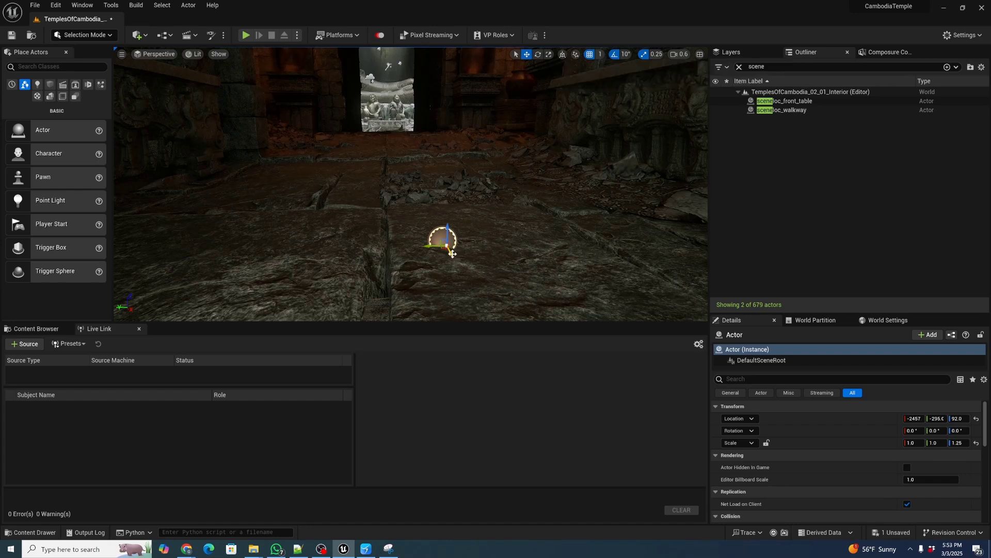
Rotate the new actor to -89.95° in Z so it faces down the passage.
key(e)
drag(452, 257, 473, 249)
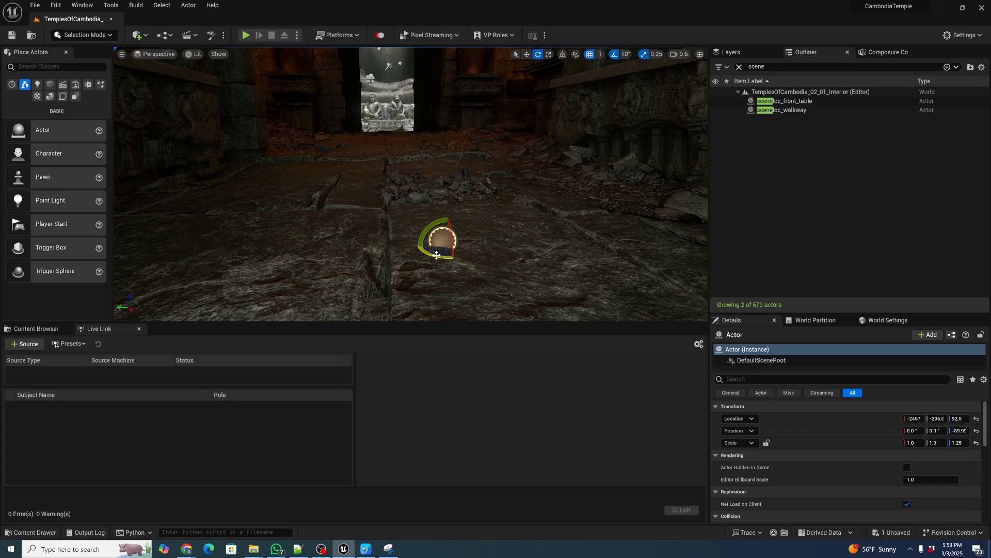
key(w)
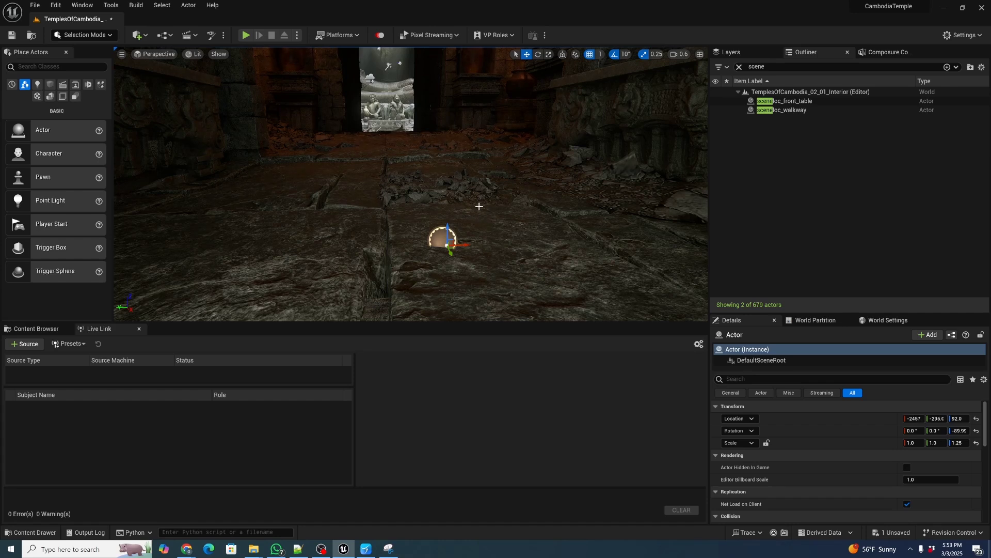
mouse_move(479, 206)
right_down()
mouse_move(478, 183)
mouse_move(476, 203)
right_up()
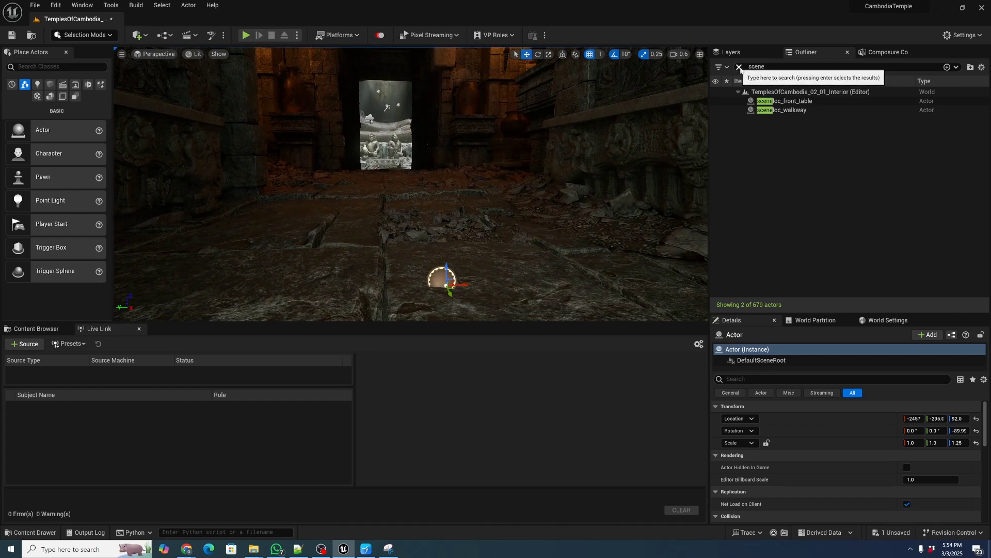
Clear the Outliner search and rename the new actor to sceneloc_passageway.
click(739, 67)
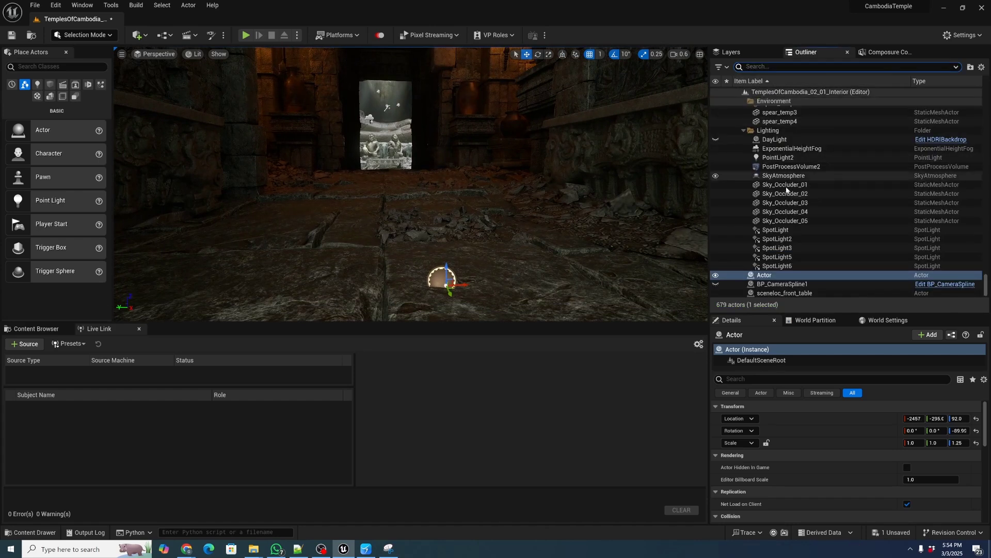
click(775, 271)
text(s)
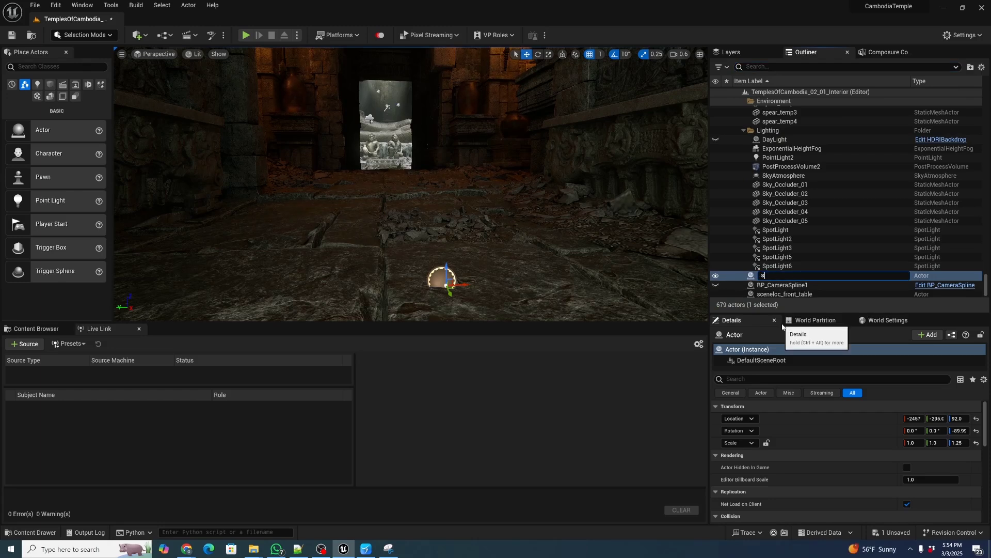
text(ceneloc_passageway)
key(Return)
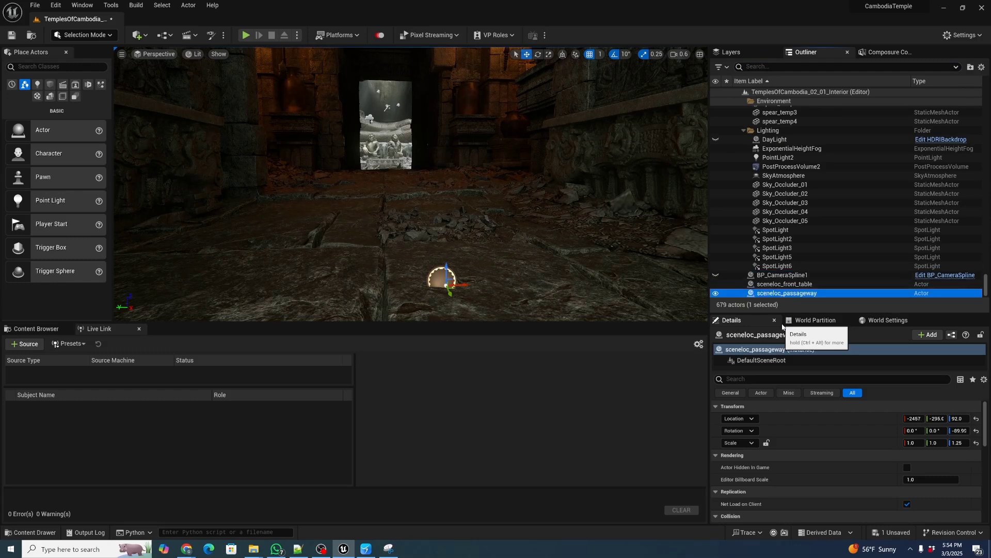
Save the level with Ctrl+S.
key(ctrl+s)
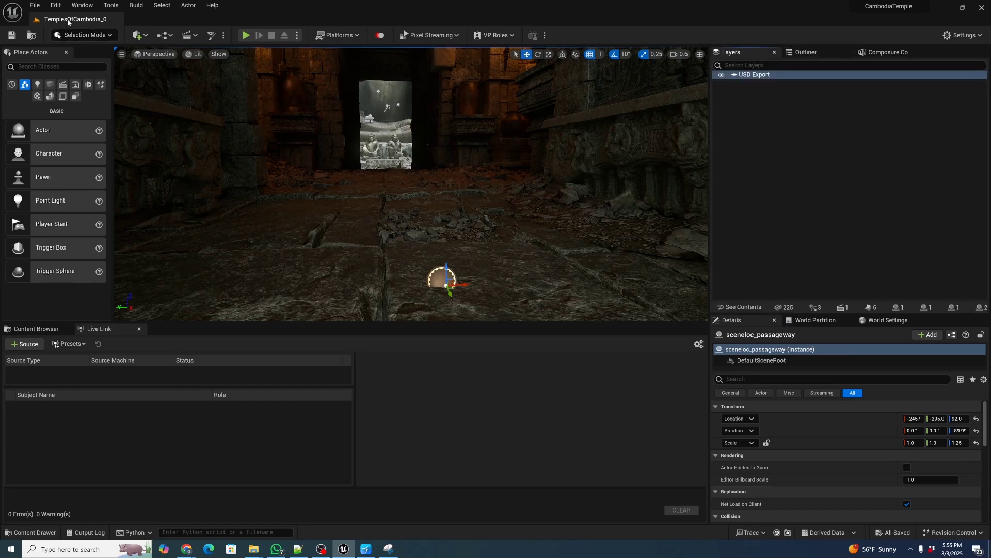
click(55, 5)
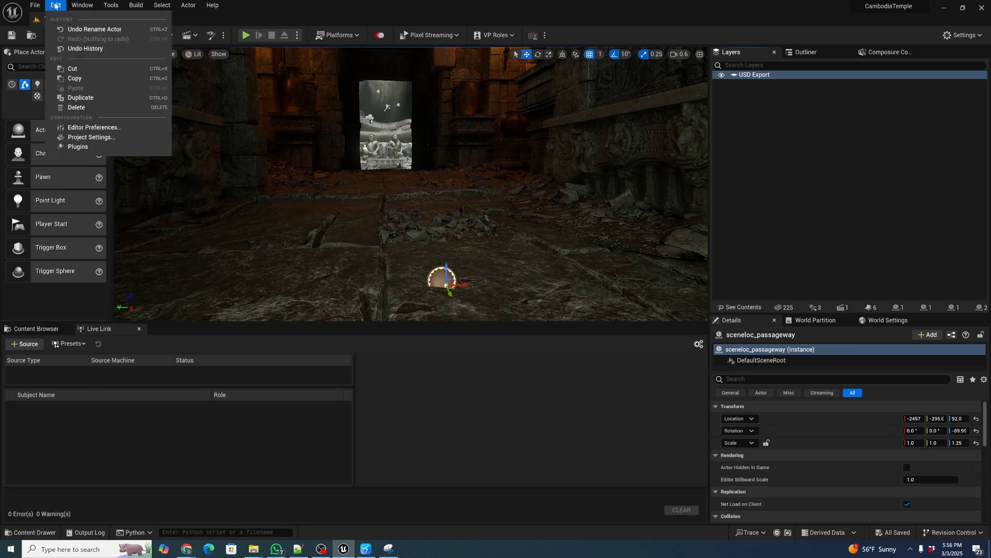
click(56, 6)
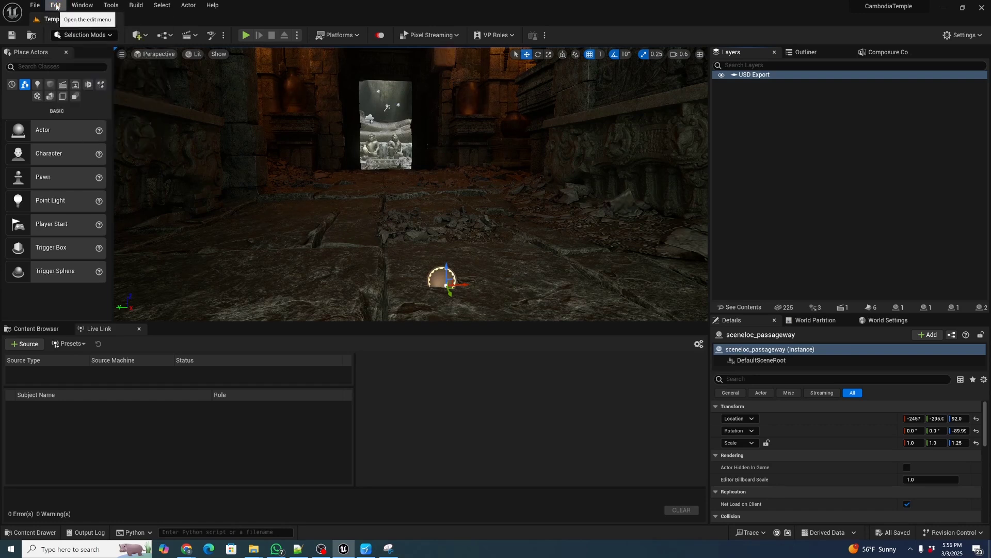
click(57, 6)
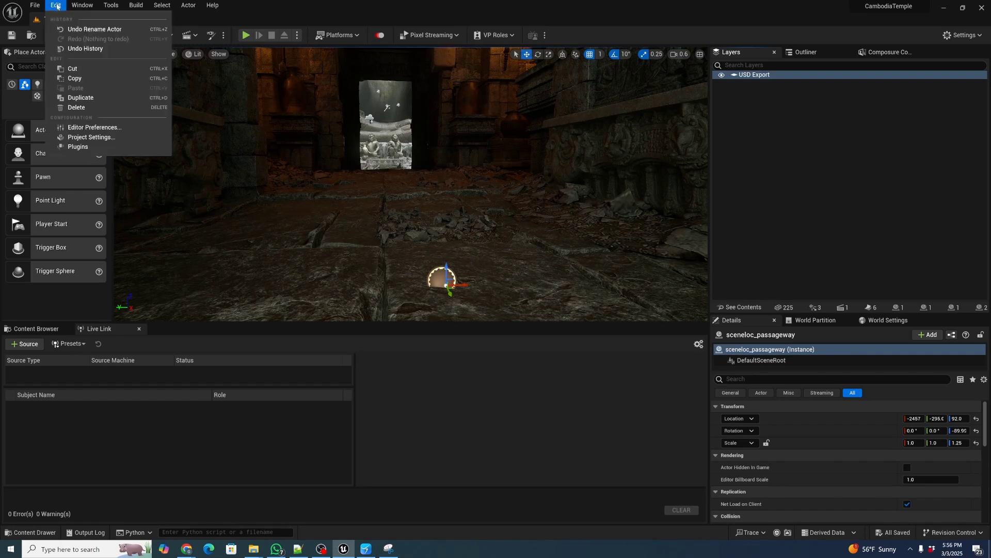
click(78, 147)
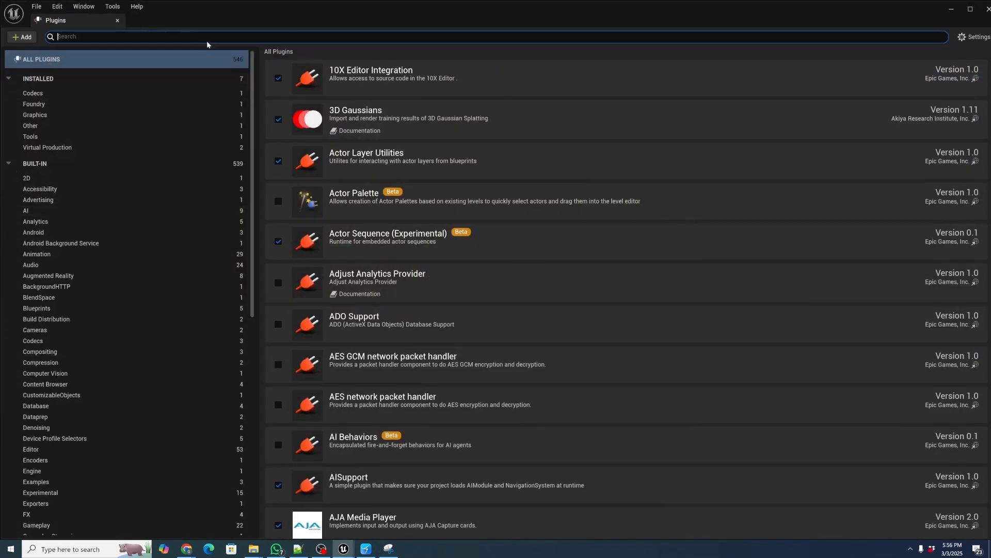
text(usd)
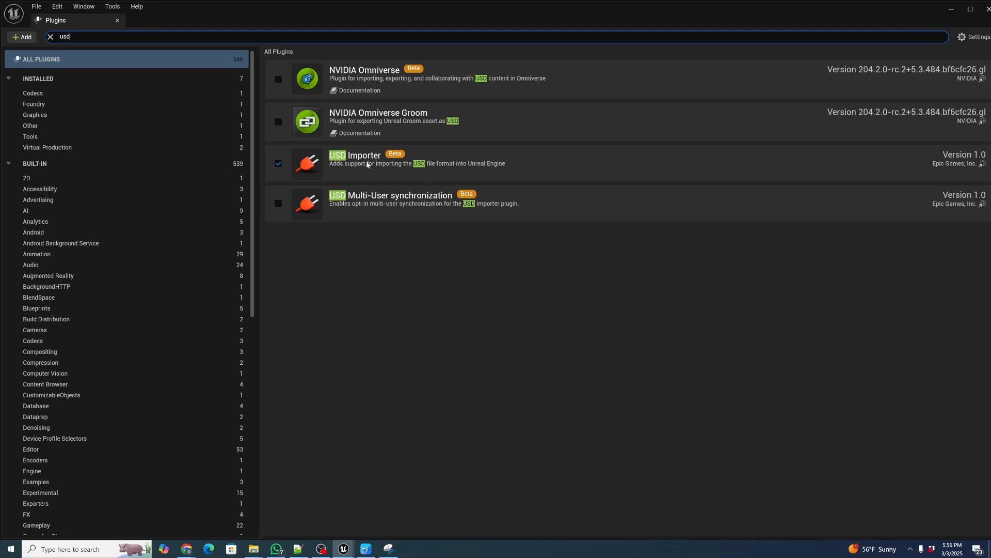
click(988, 8)
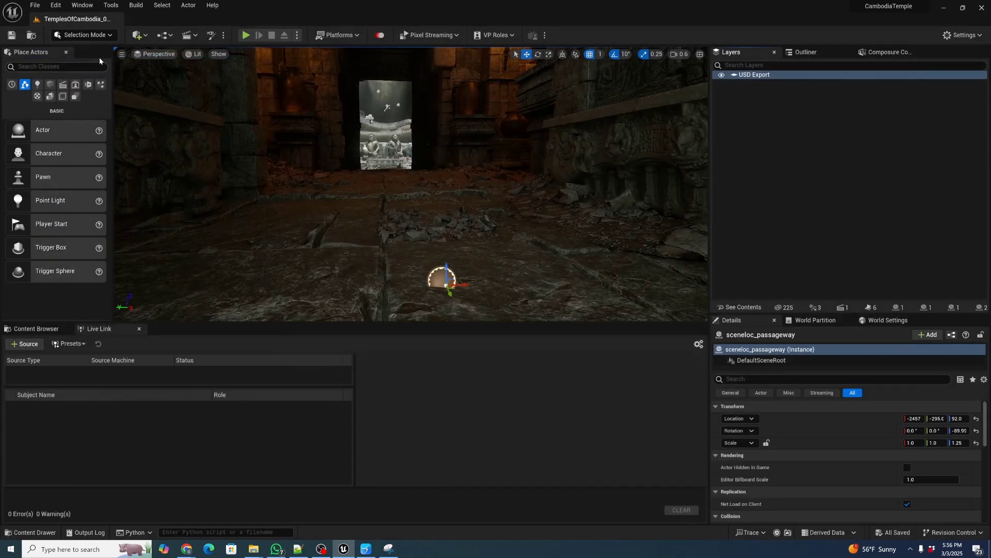
Start File > Export All and browse to the CambodiaTemple/Saved/USD folder.
click(35, 6)
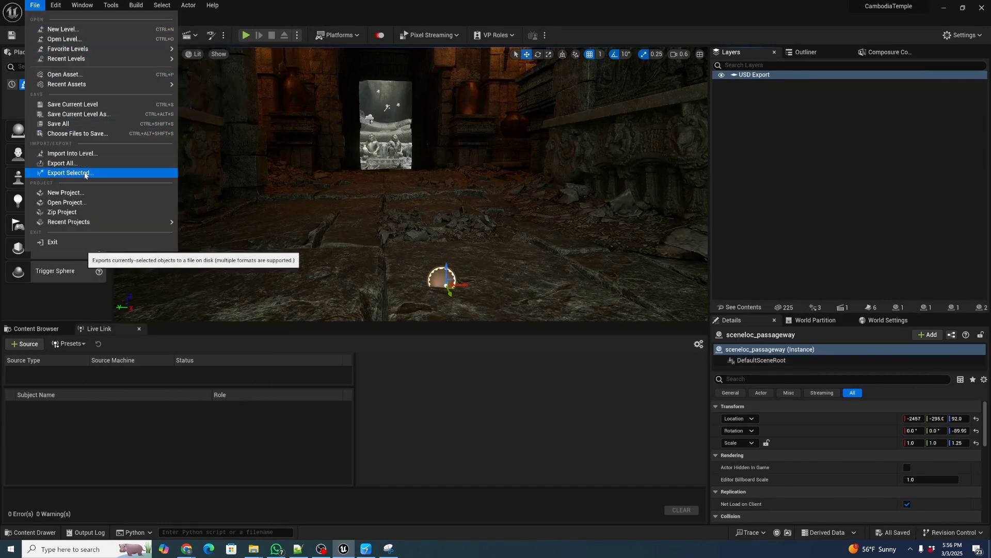
click(62, 163)
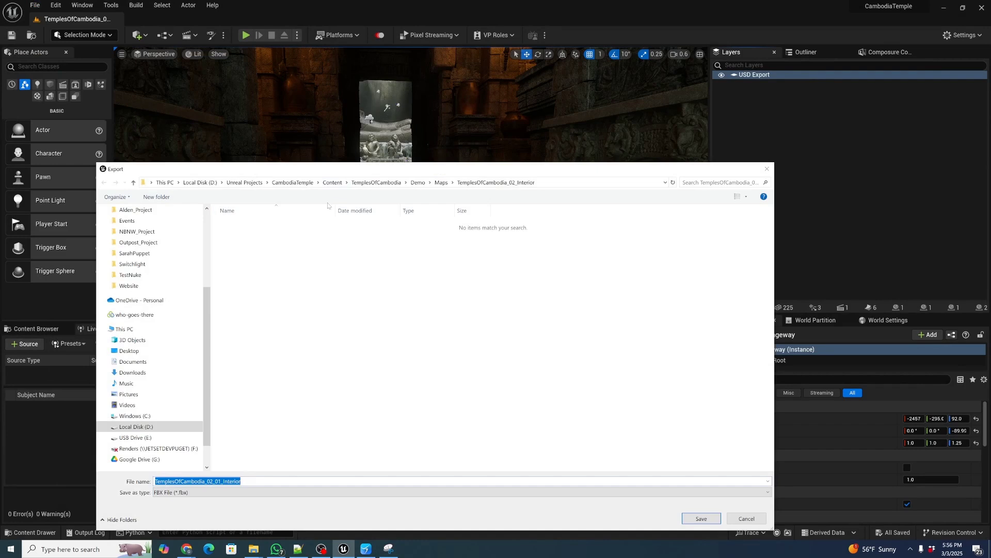
click(243, 183)
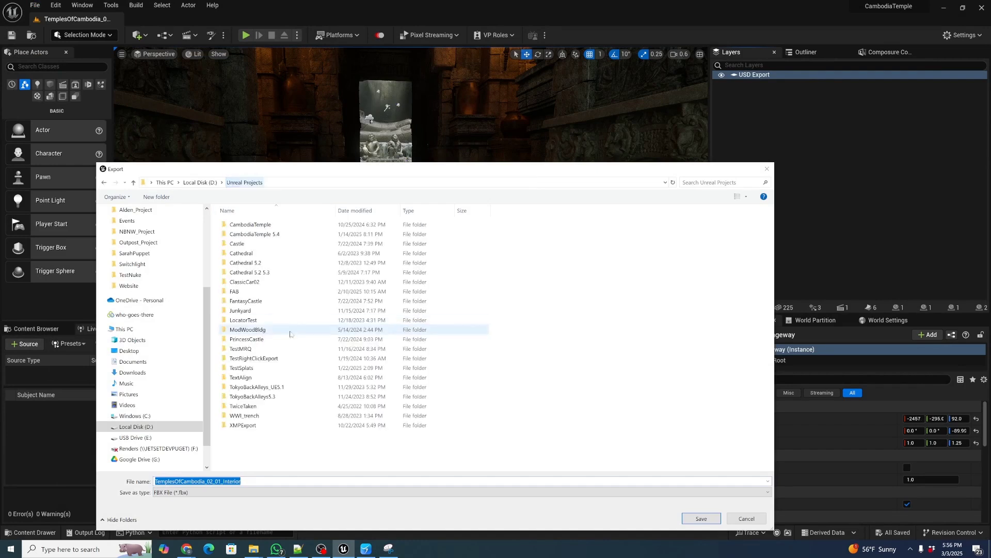
double_click(250, 224)
click(246, 263)
double_click(247, 263)
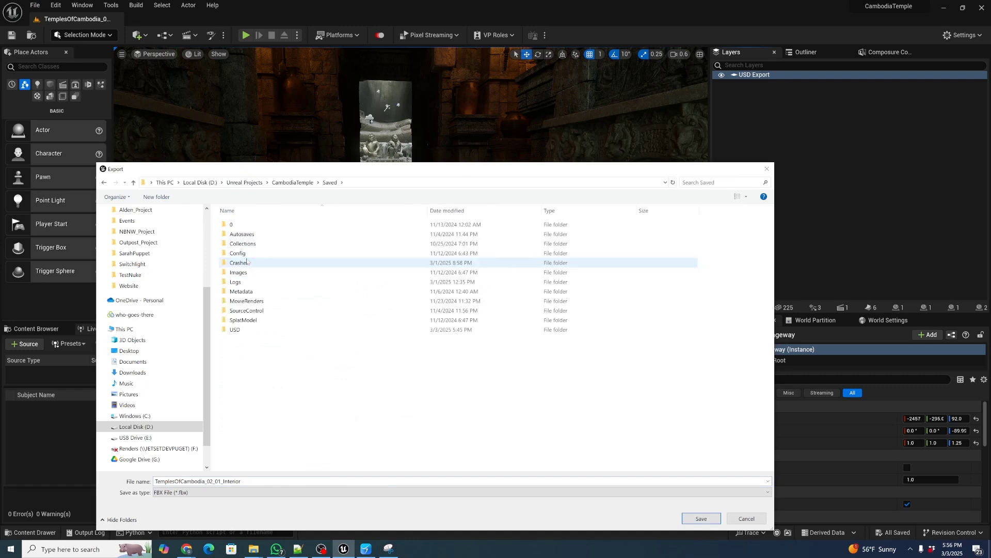
double_click(247, 329)
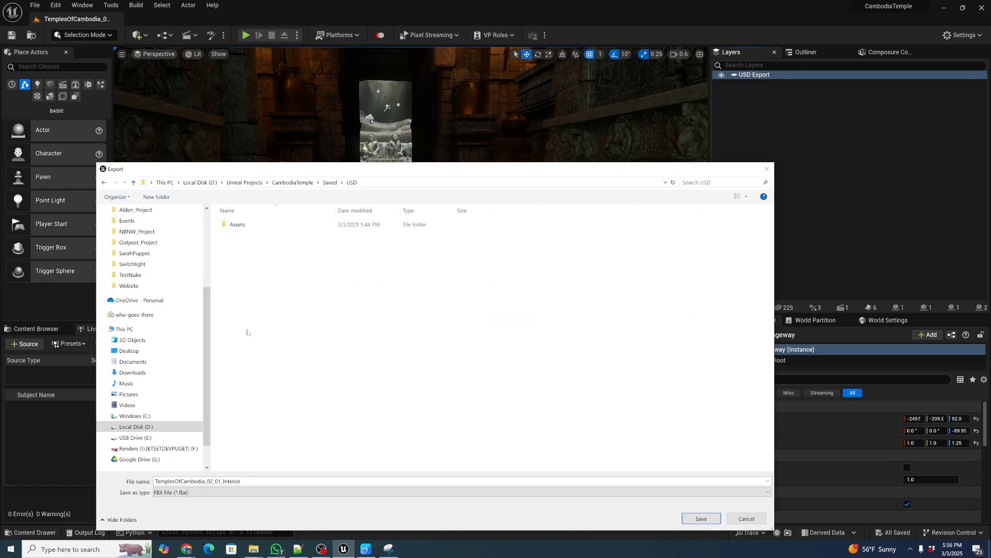
Save as a .usd file named Temple_full_interior_02.usd.
click(233, 493)
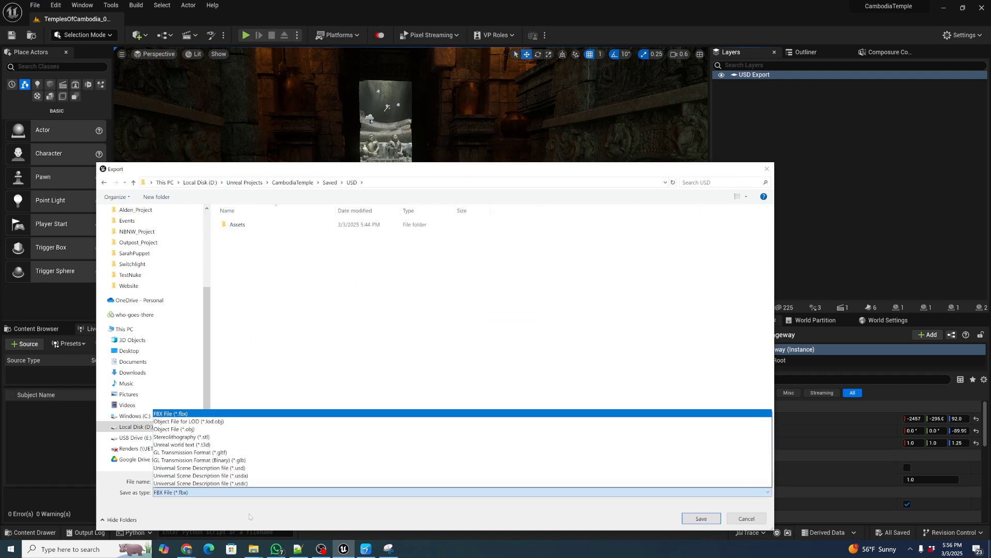
click(247, 469)
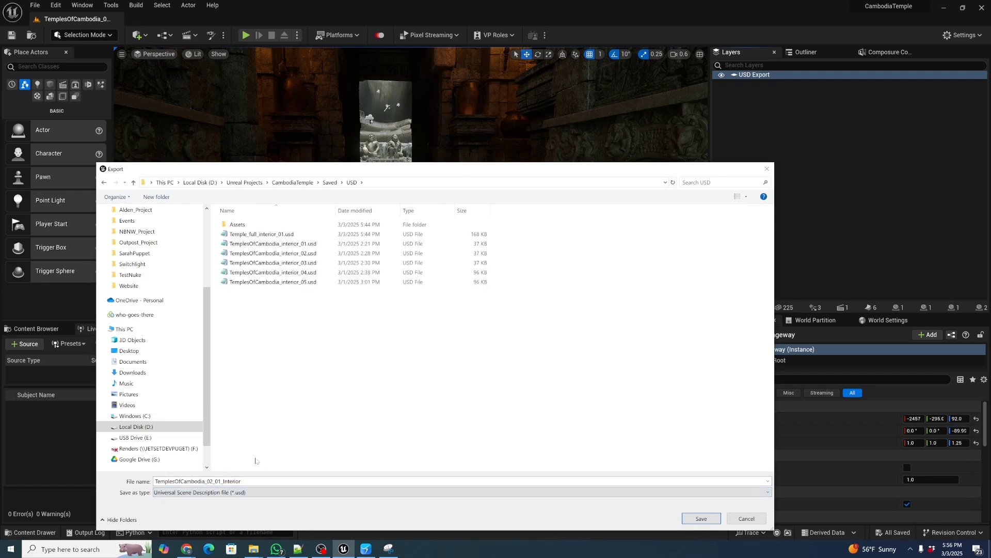
click(260, 235)
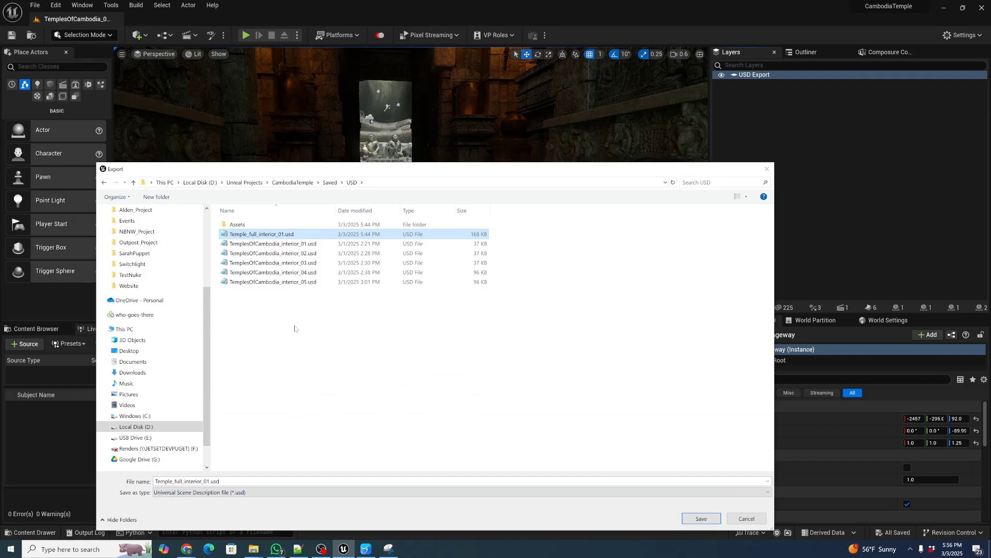
click(212, 480)
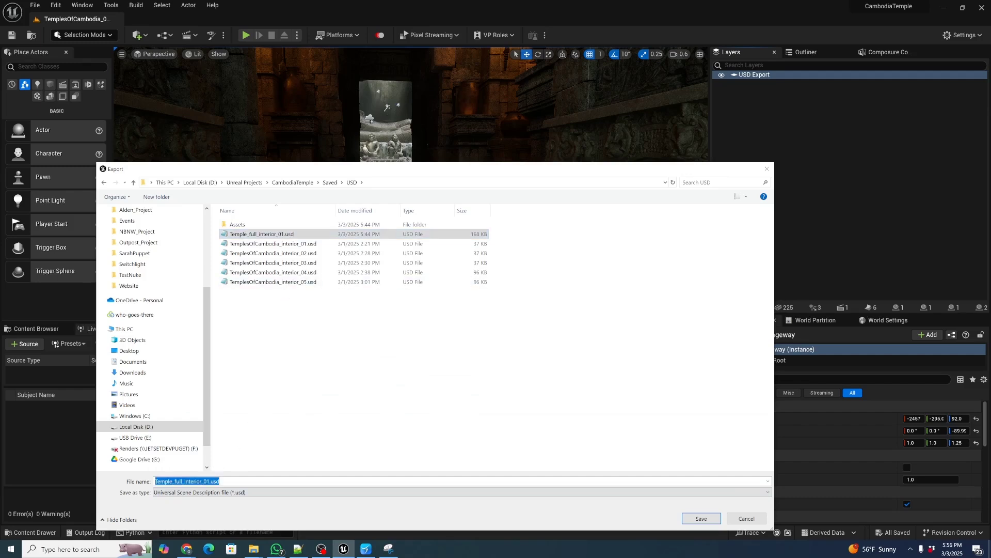
click(210, 481)
key(BackSpace)
text(2)
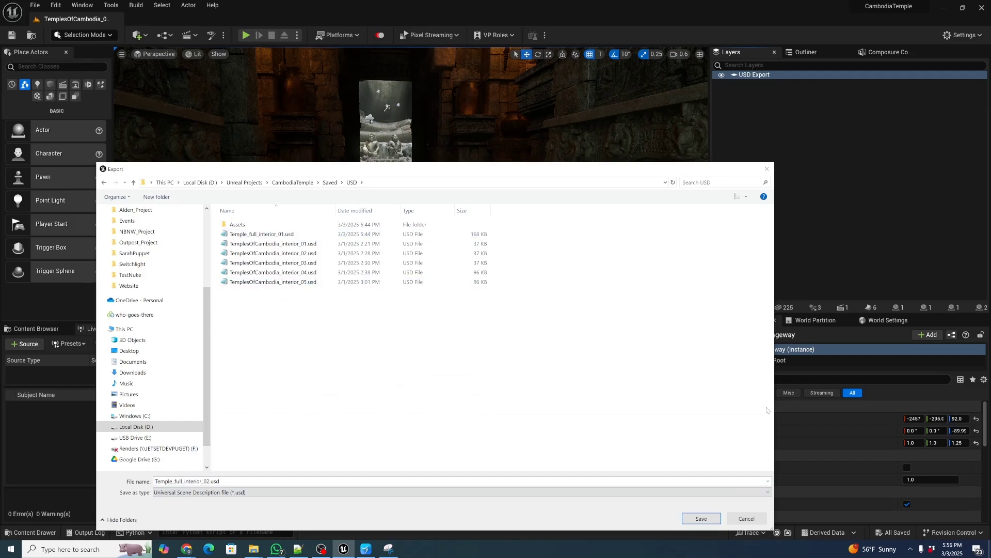
click(709, 518)
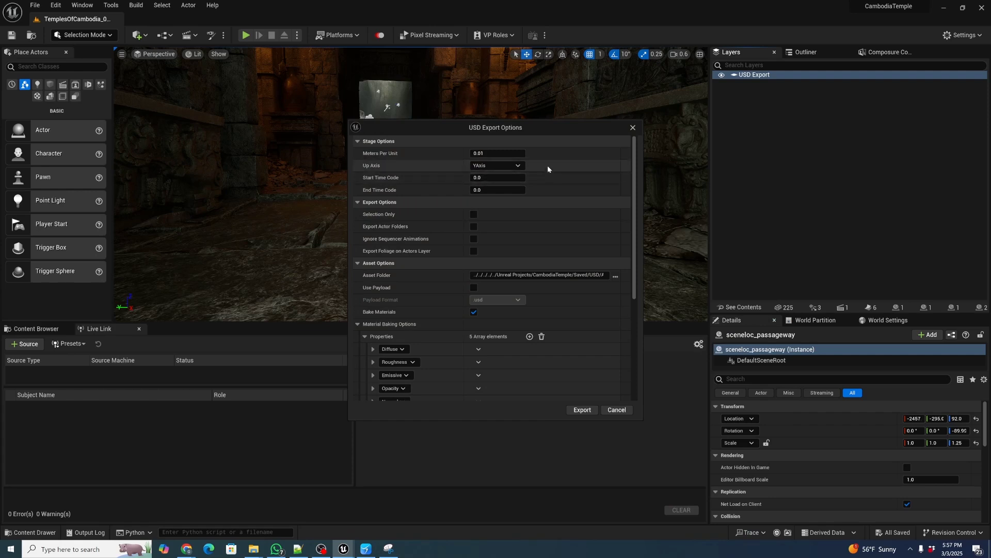
Toggle Bake Materials off and back on so it stays enabled.
scroll(486, 301, down, 2)
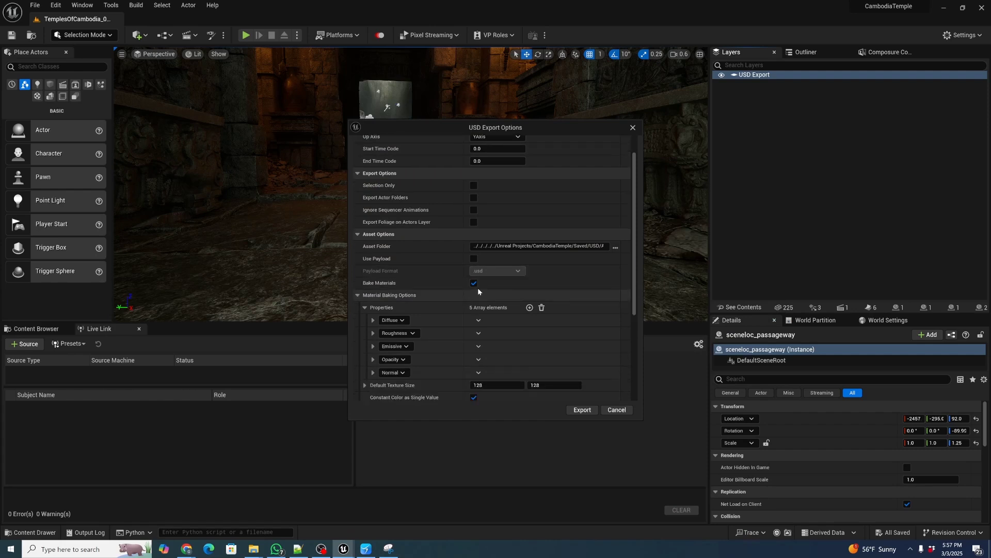
click(474, 283)
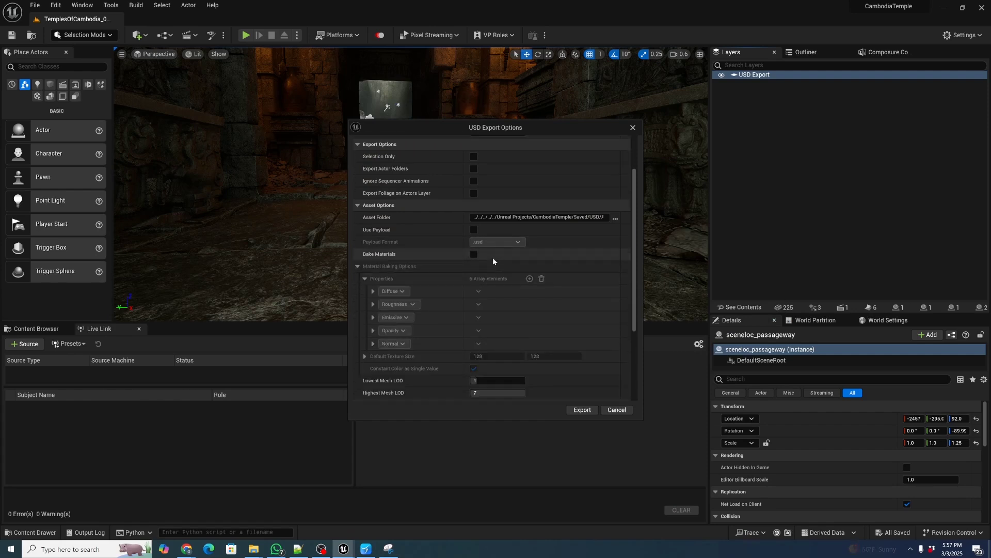
scroll(491, 254, down, 5)
click(473, 212)
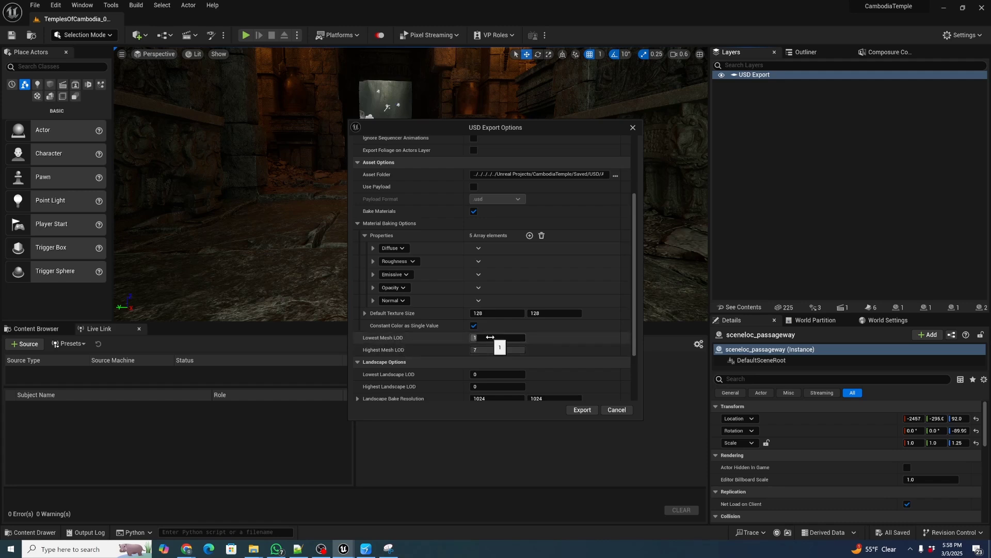
Set Lowest Mesh LOD to 1 and export the level as Temple_full_interior_02.usd.
click(491, 337)
text(0)
text(1)
key(Return)
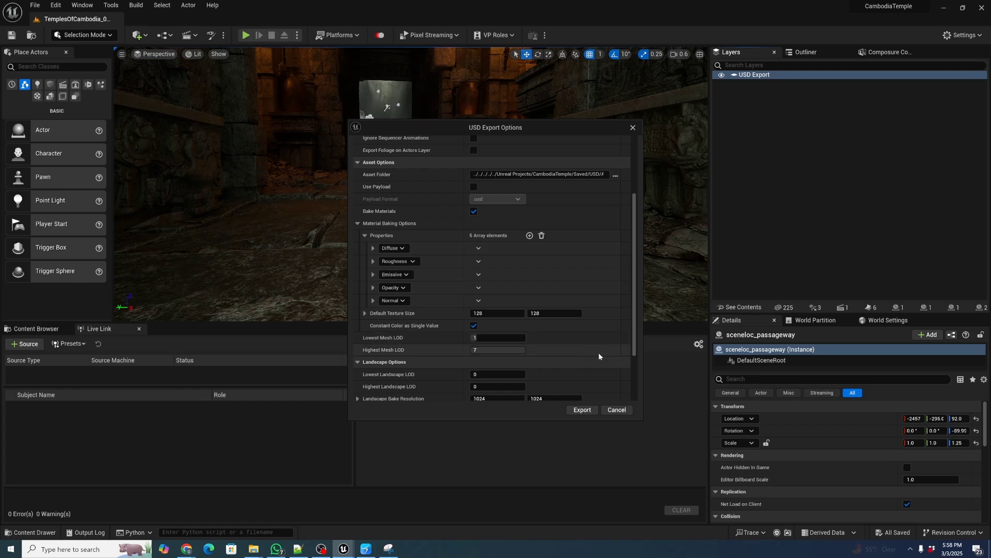
scroll(599, 356, down, 3)
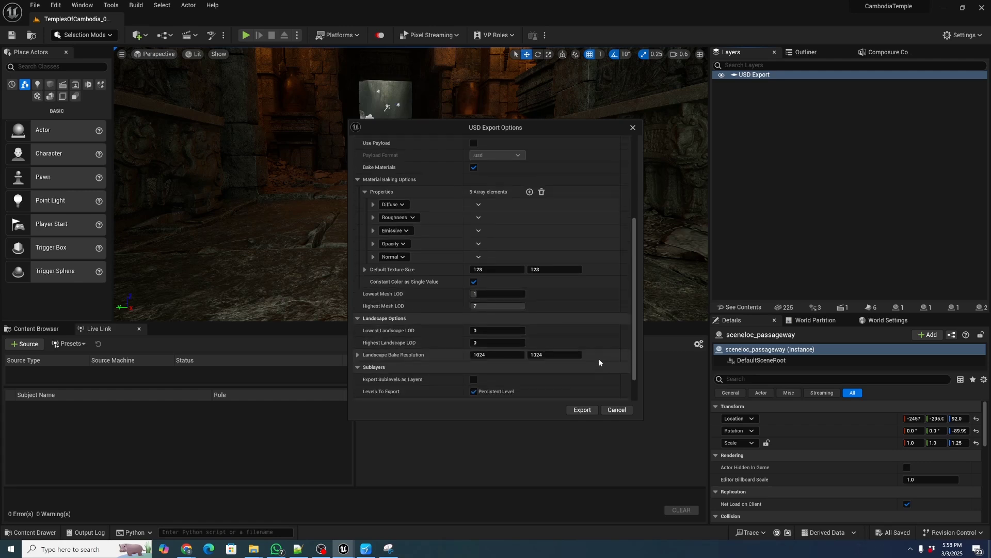
click(584, 410)
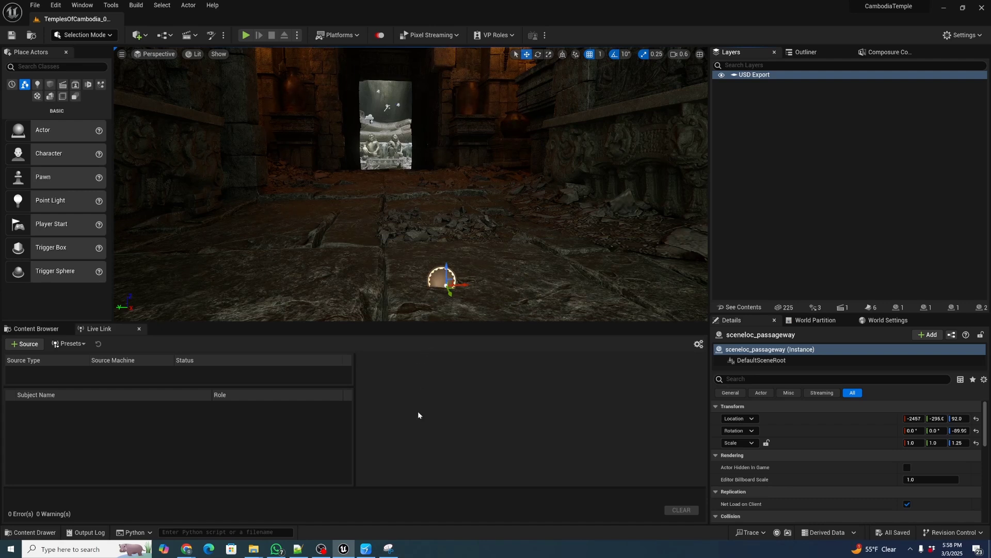
In Autoshot, select Temple_full_interior_02.usd with Texture Size Max set to Original.
click(366, 548)
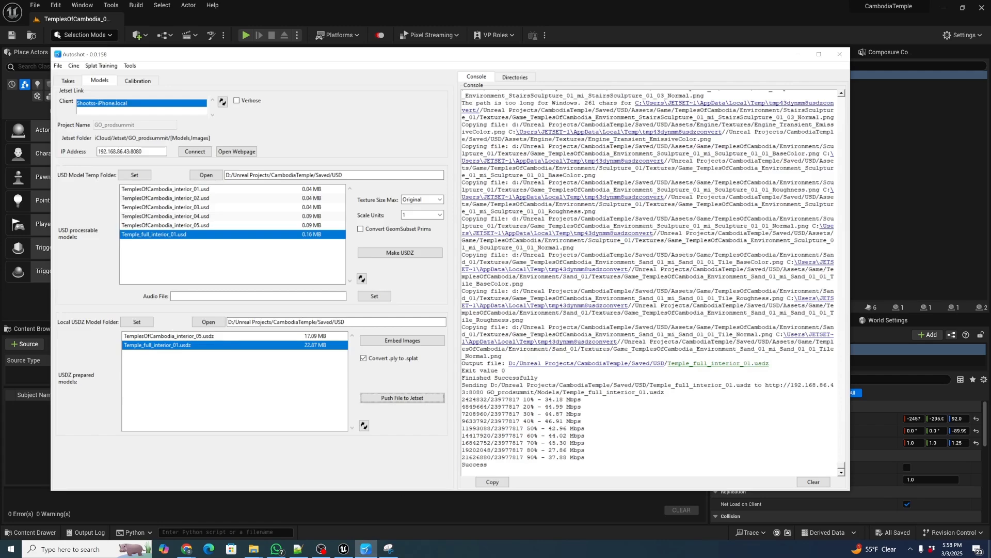
click(362, 279)
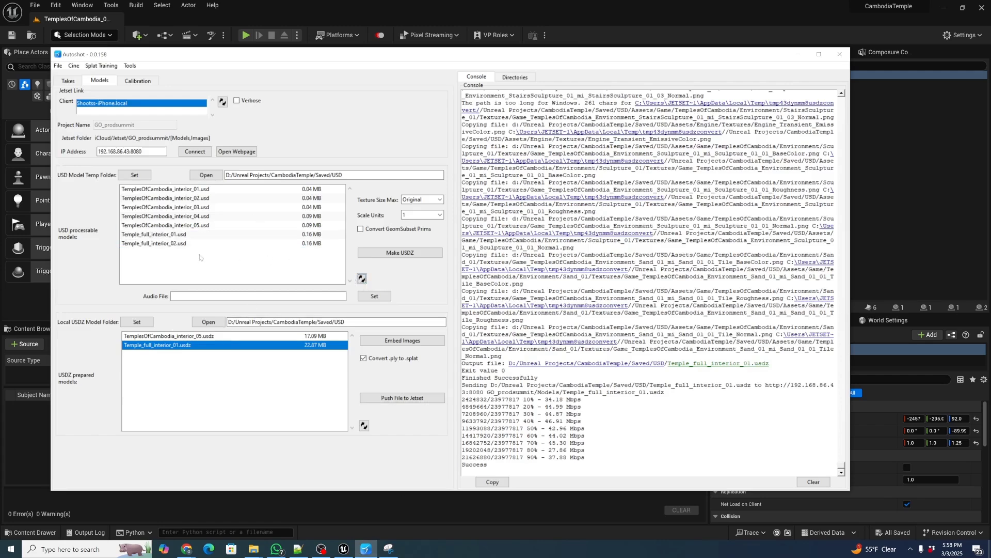
click(201, 244)
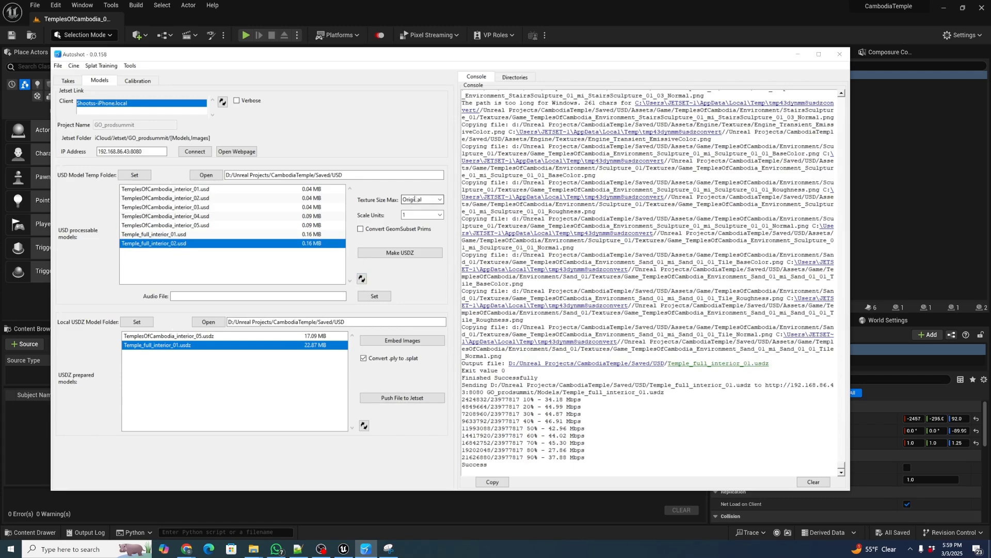
click(419, 201)
click(420, 206)
Build Temple_full_interior_02.usdz and push it to Jetset.
click(400, 254)
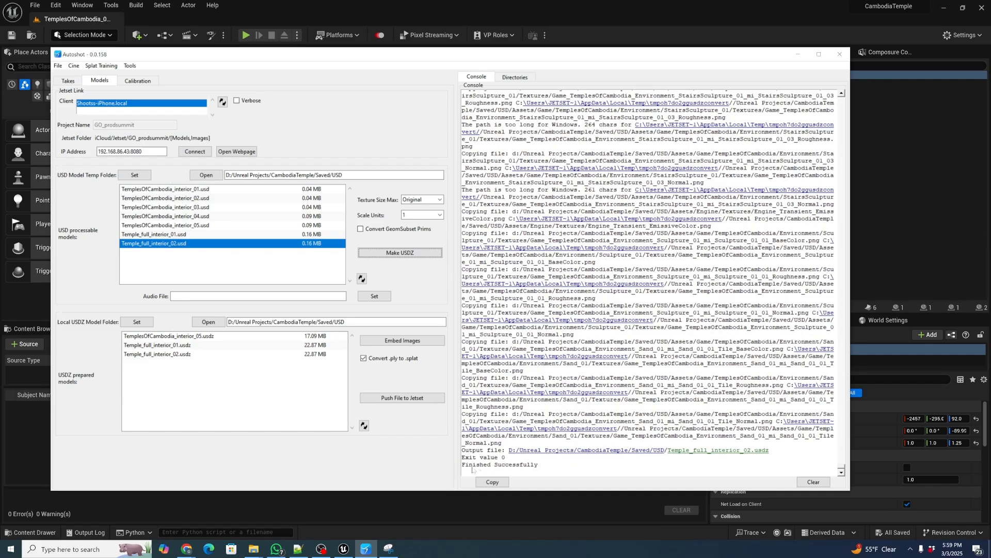
click(171, 355)
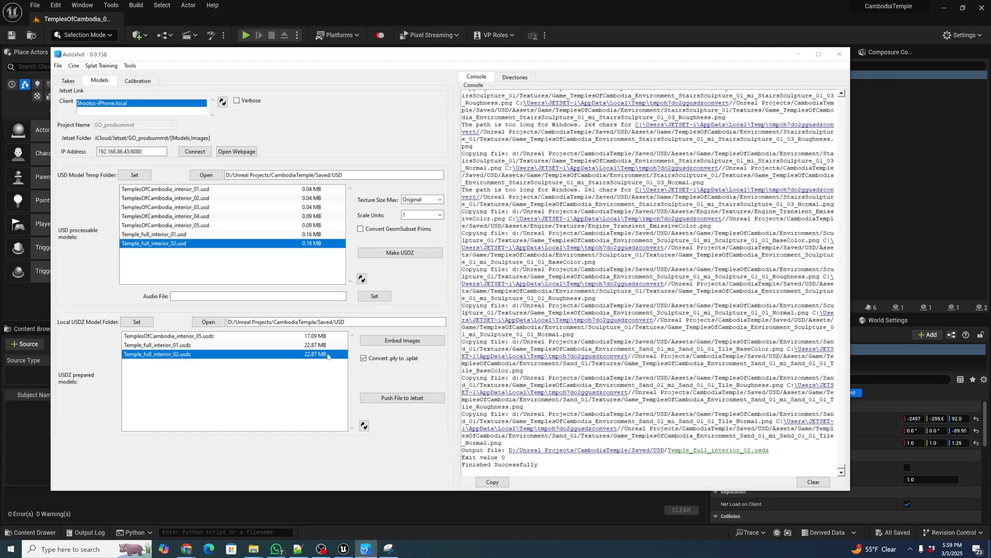
click(393, 398)
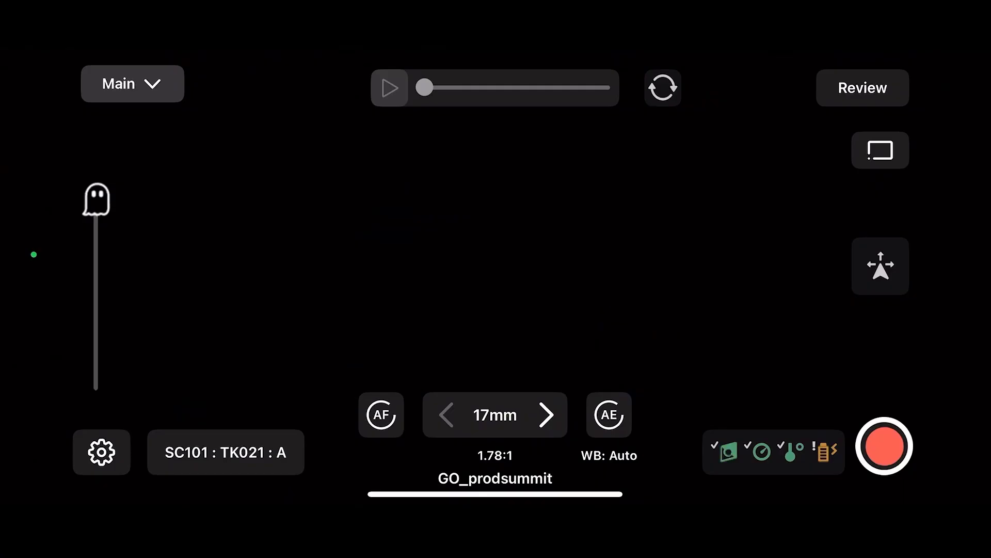
Load Temple_full_interior_02.usdz from the Models folder through Jetset's MODEL > Open....
click(102, 452)
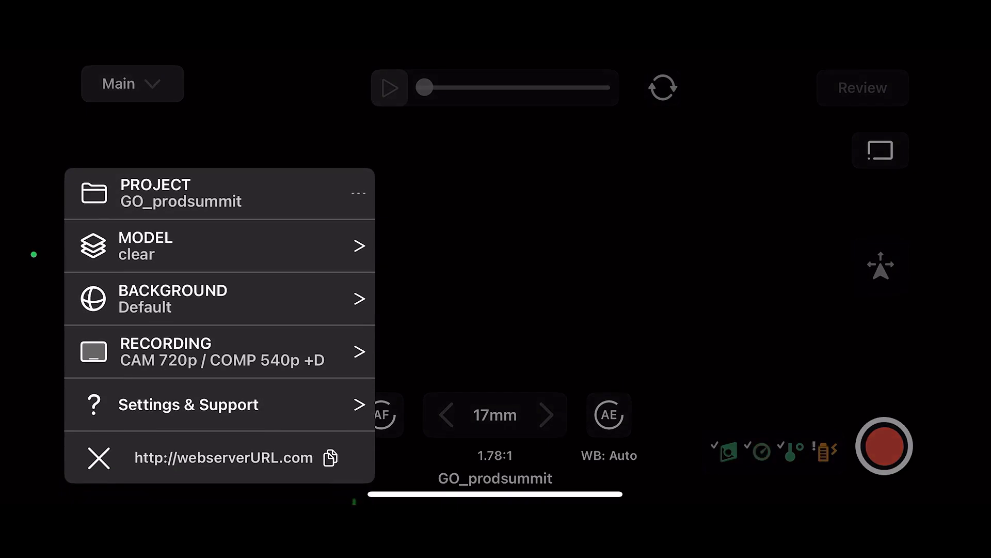
click(219, 245)
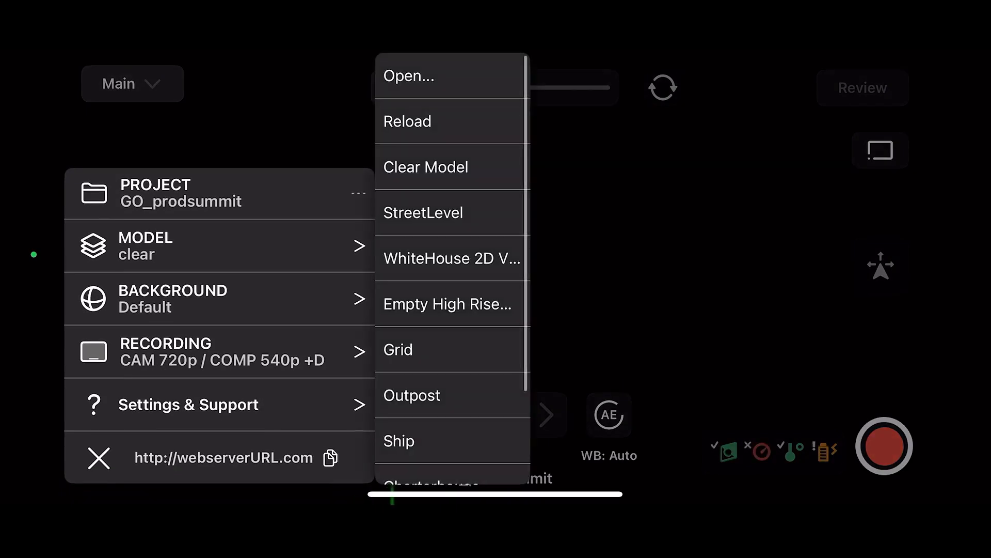
click(408, 73)
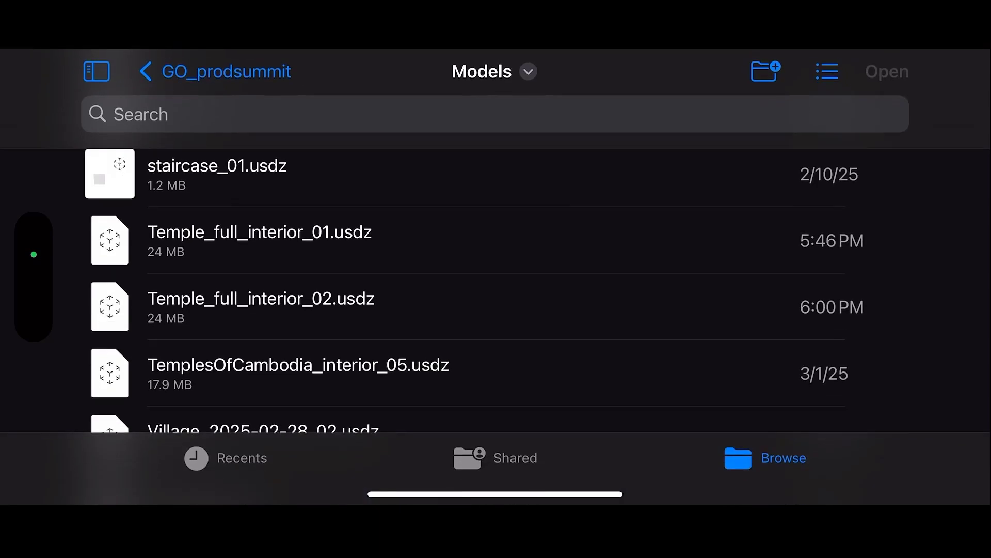
click(261, 306)
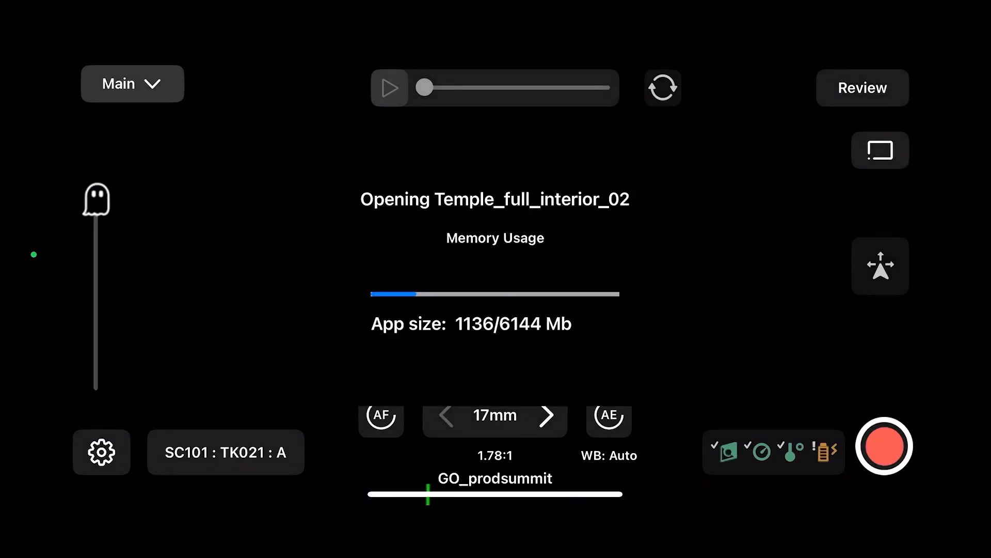